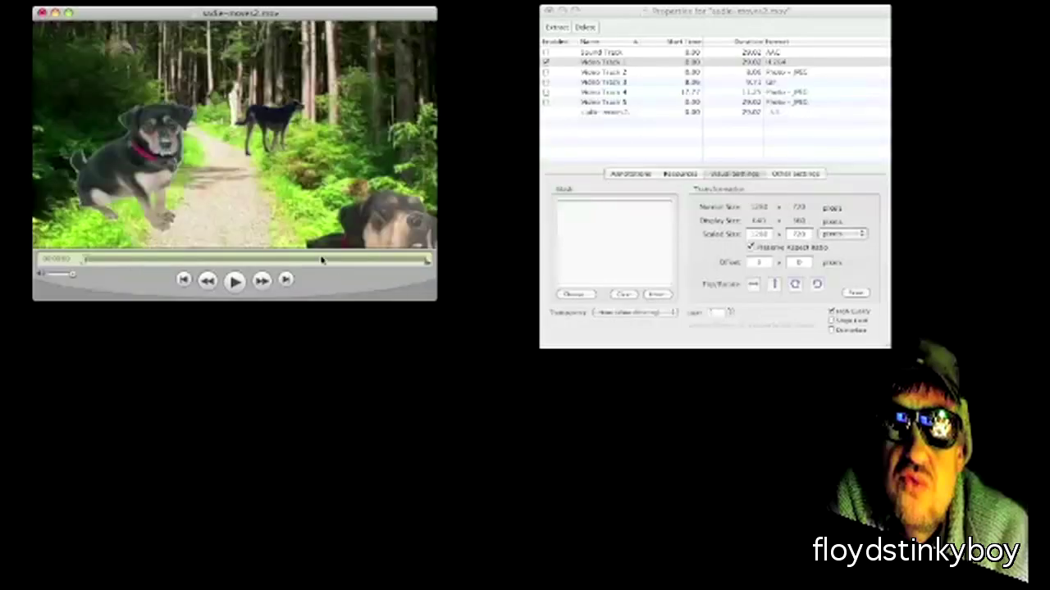
Enable Video Track 2 so the red 'Adding PIPs and Music' title card appears top-left.
drag(86, 259, 184, 274)
click(548, 74)
click(547, 73)
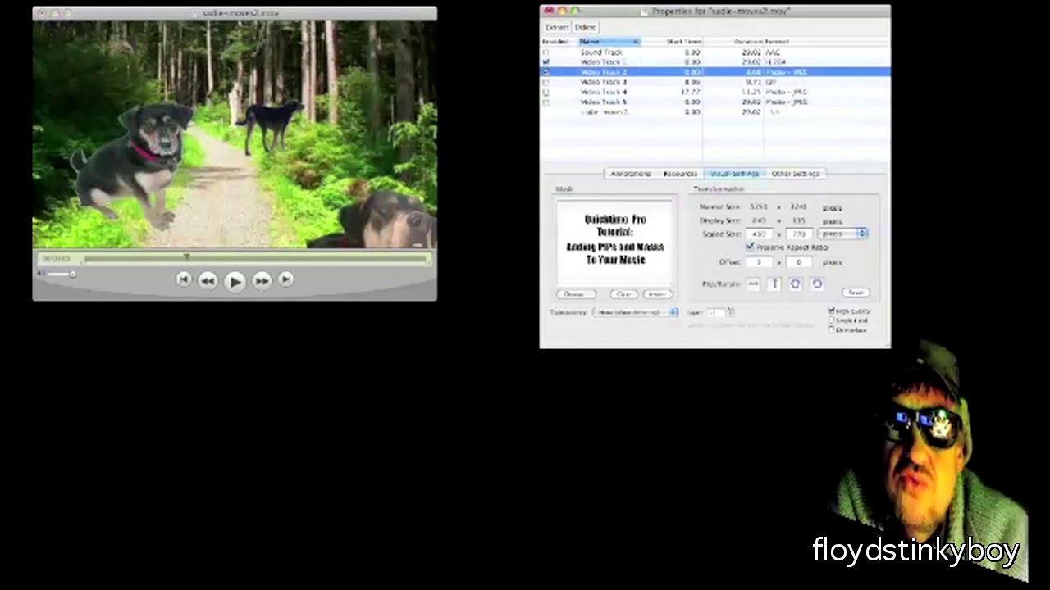
click(140, 260)
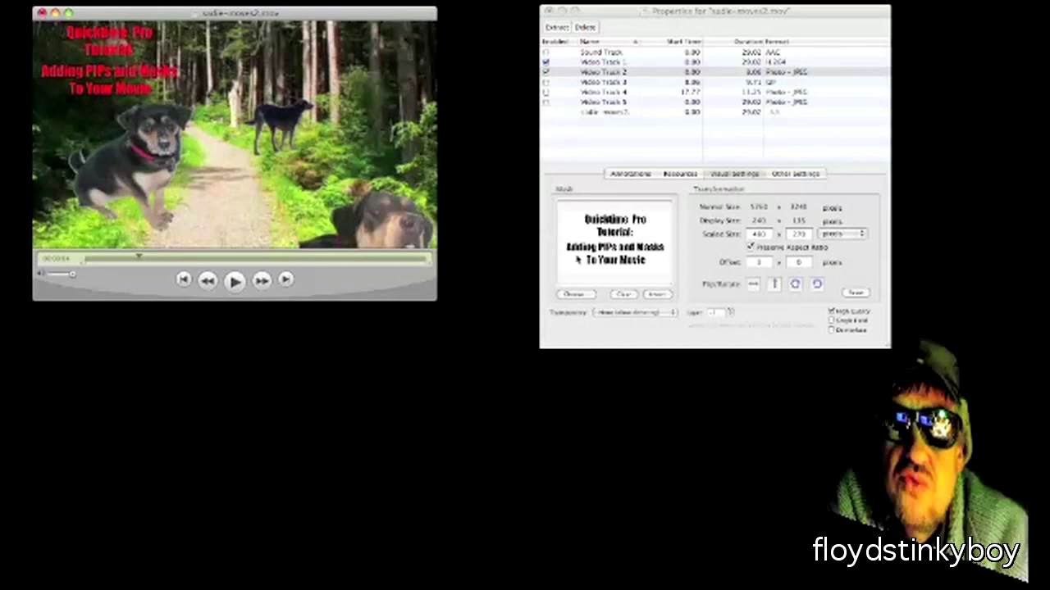
Invert the title mask twice to restore red text, then enable Video Track 3 at 13 seconds.
click(658, 295)
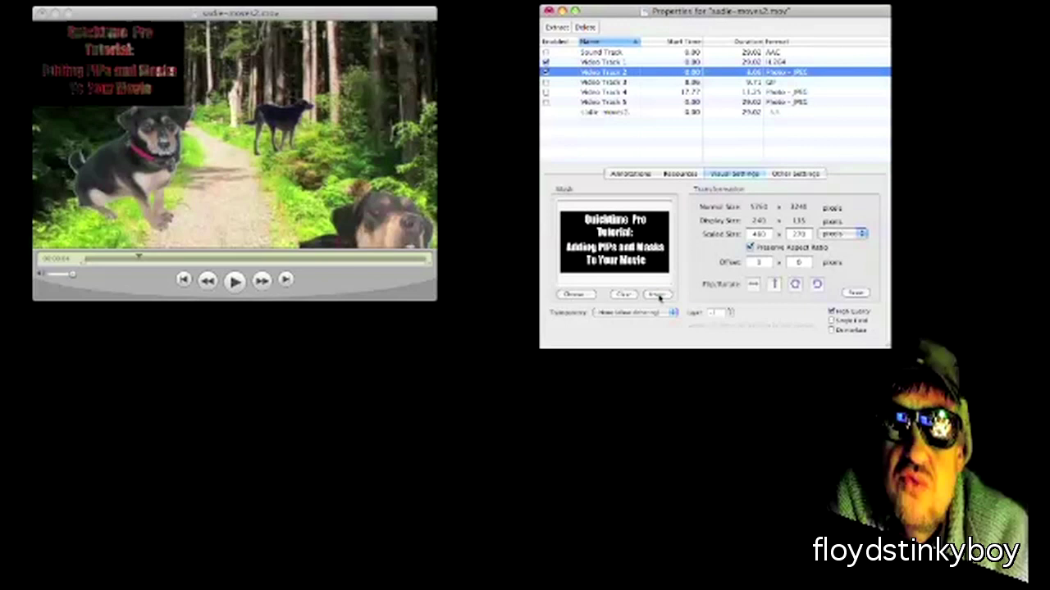
click(657, 295)
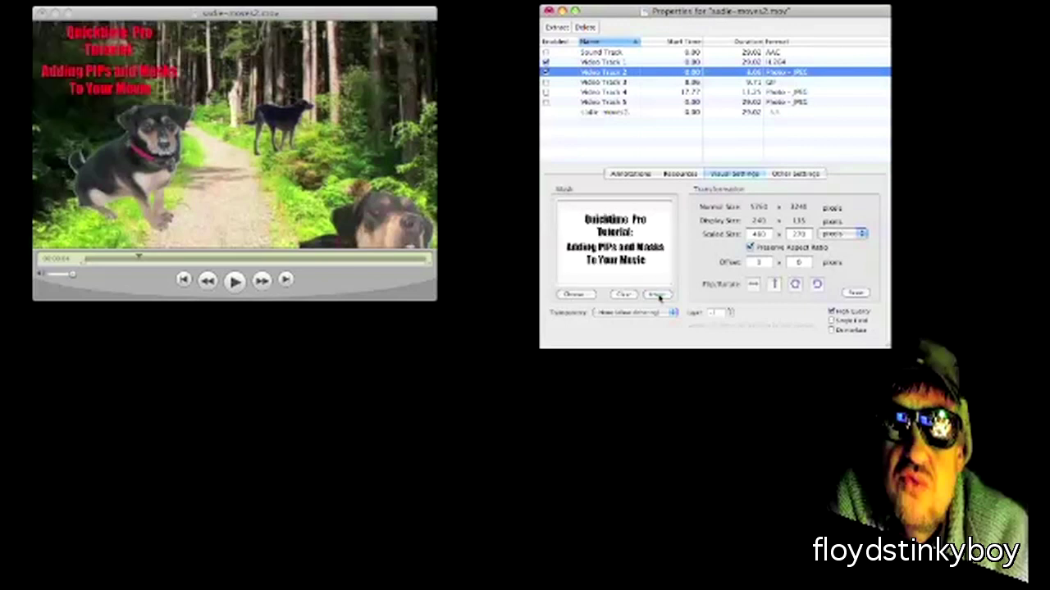
click(242, 262)
click(239, 261)
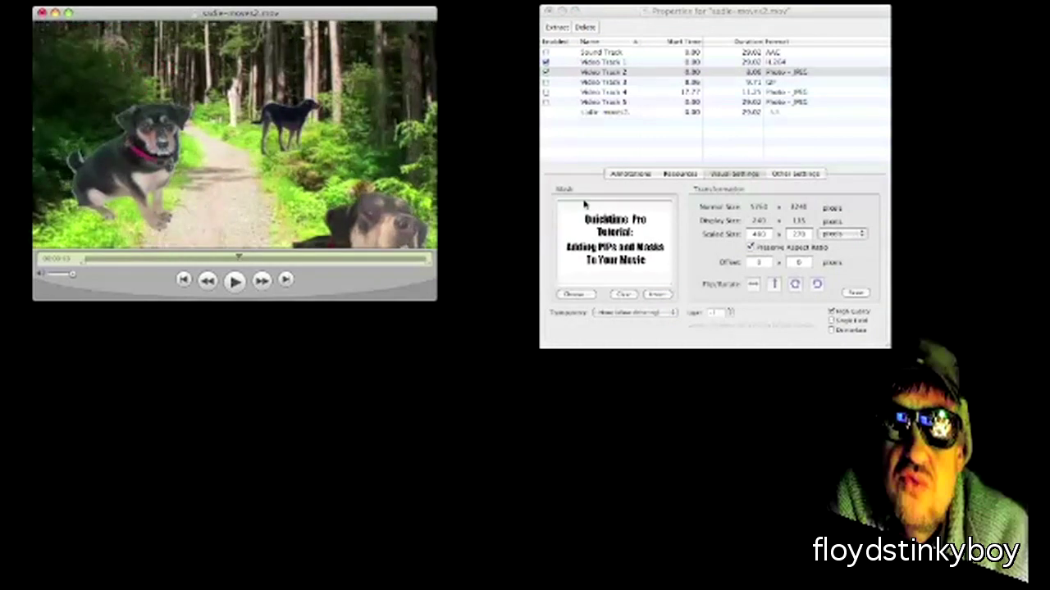
click(545, 89)
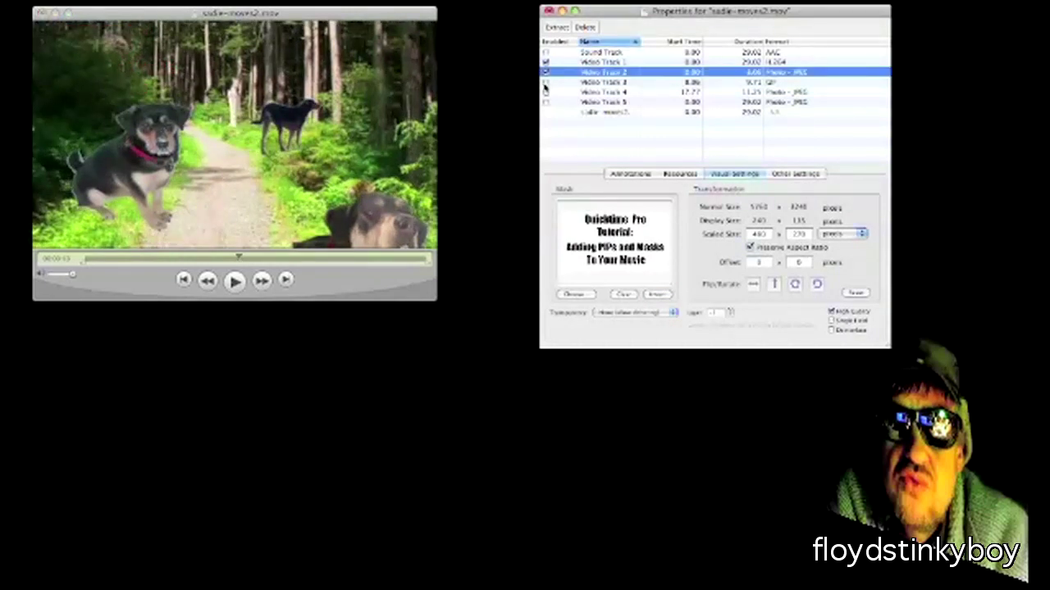
click(545, 83)
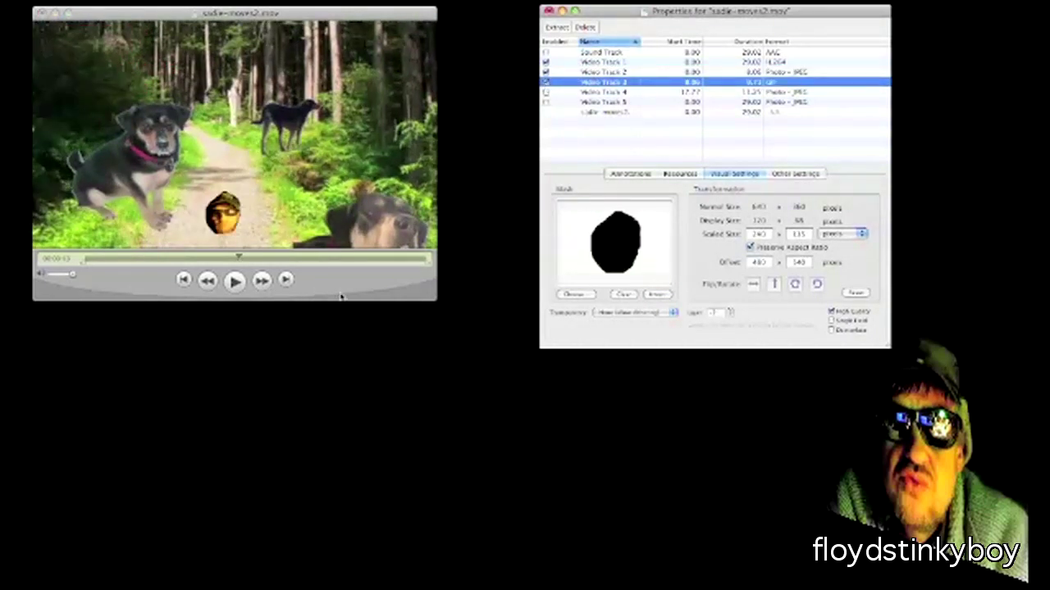
click(229, 287)
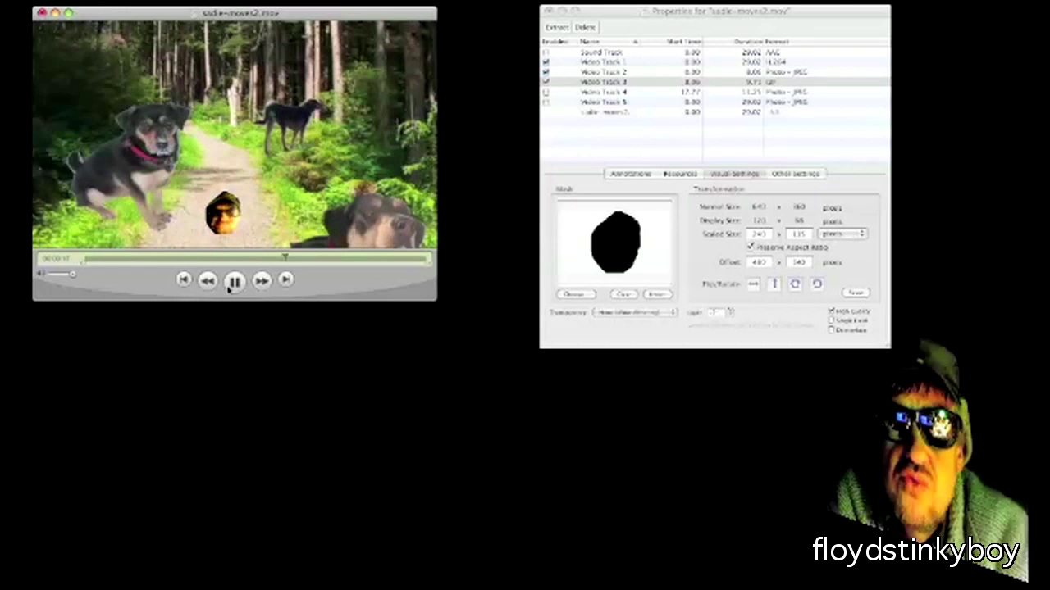
click(232, 281)
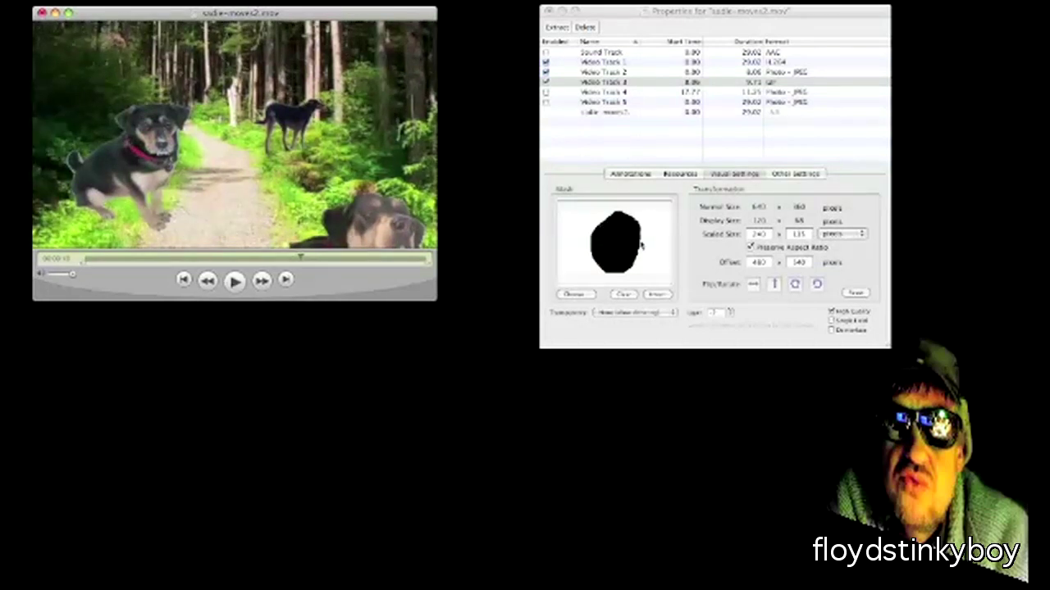
click(246, 259)
click(339, 258)
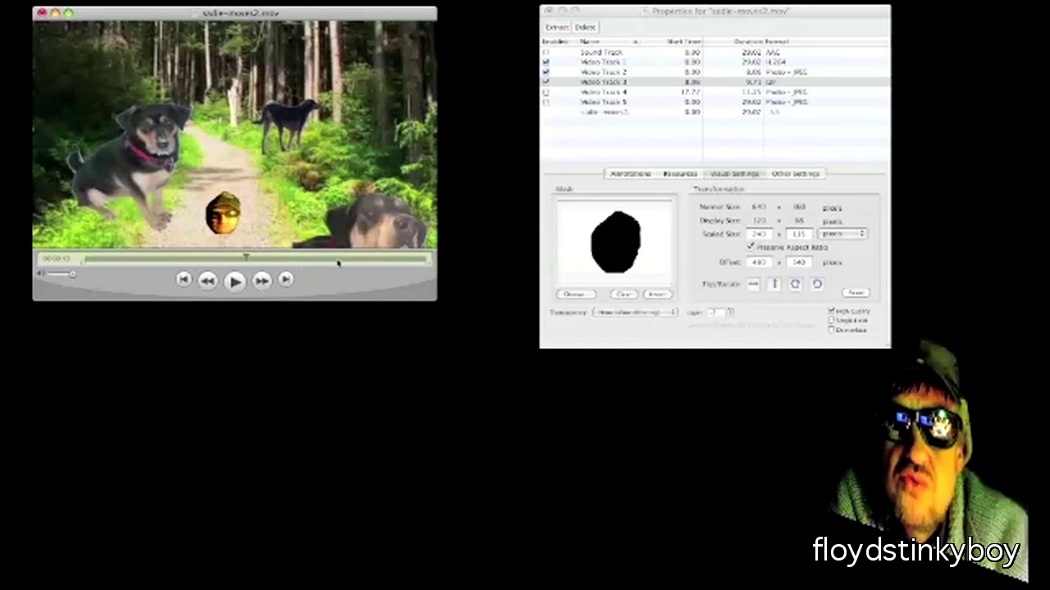
Enable Video Track 4, the glacier photo, and set its horizontal offset to 990.
click(547, 96)
click(545, 92)
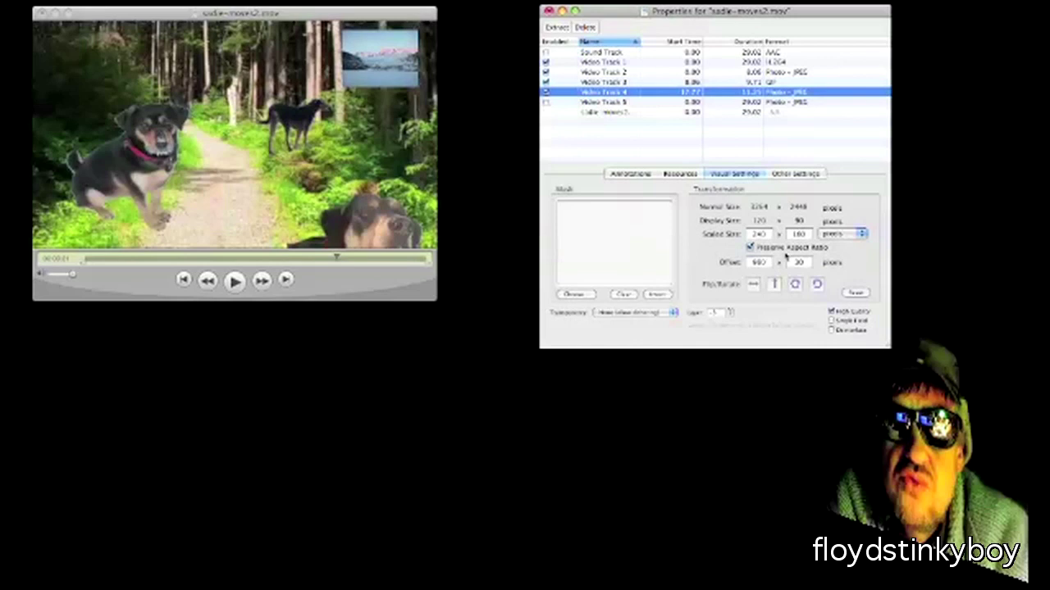
double_click(757, 263)
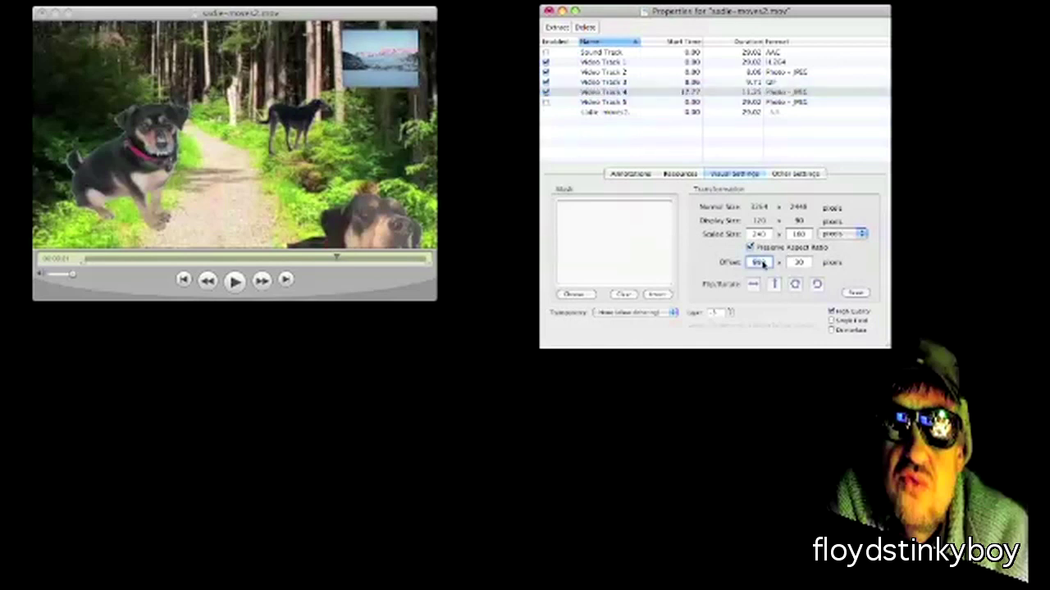
text(90)
key(Tab)
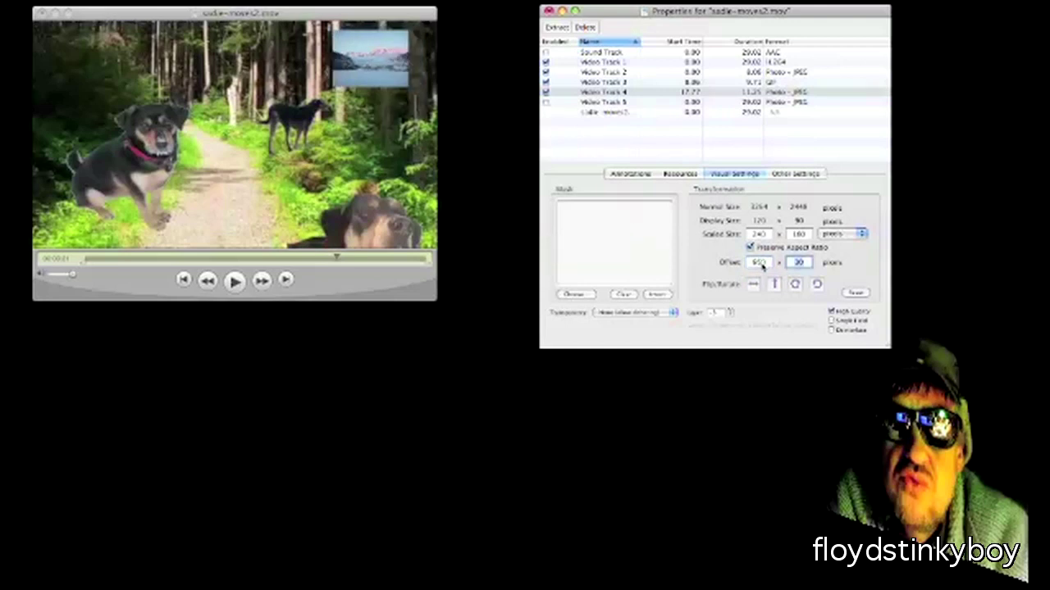
double_click(762, 264)
text(990)
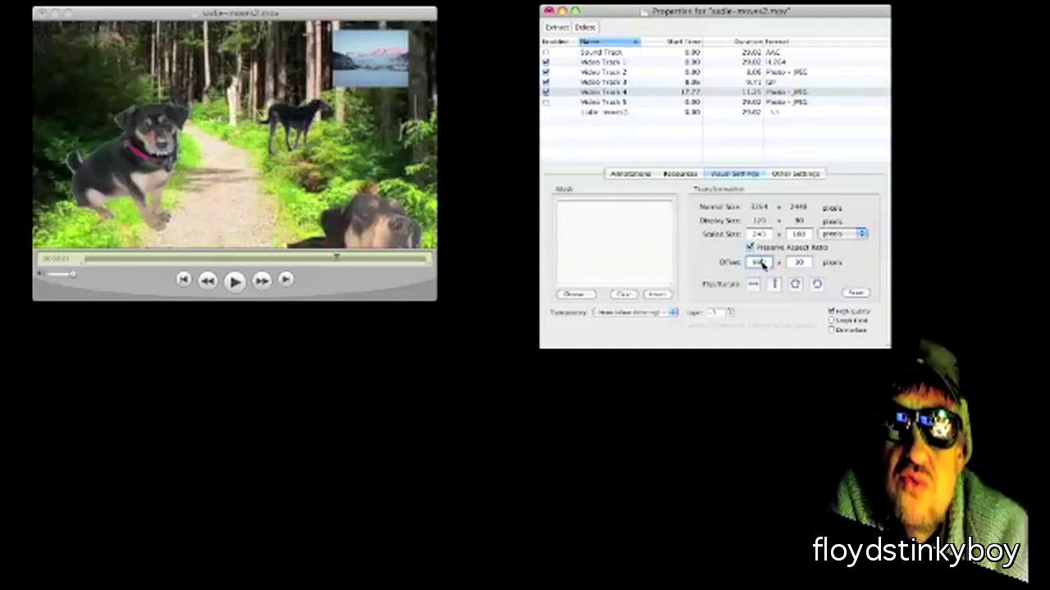
key(Tab)
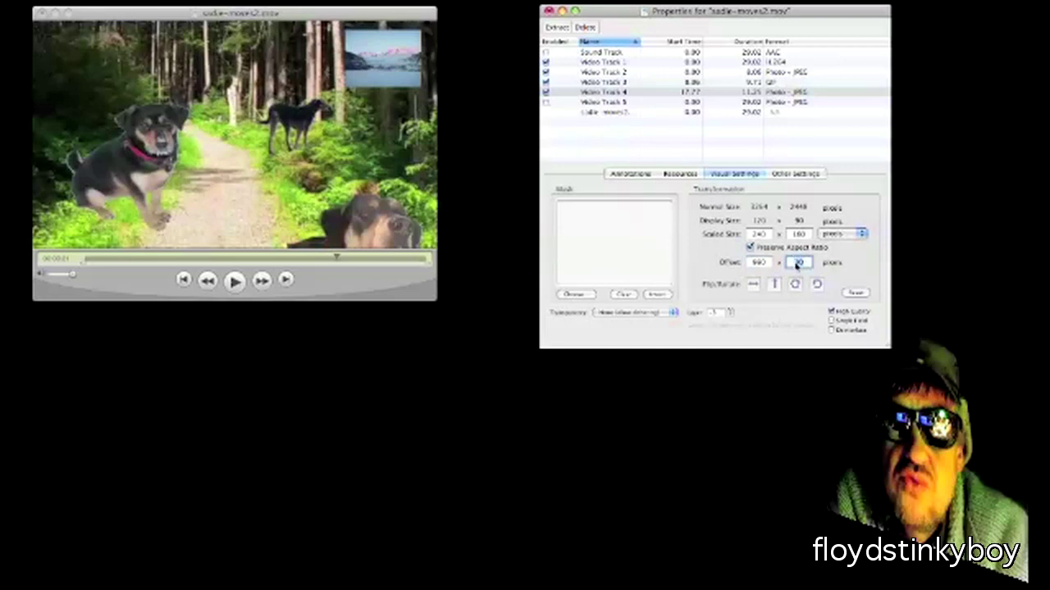
Set the glacier photo's vertical offset to 30.
click(796, 264)
text(1)
key(Tab)
click(796, 263)
key(BackSpace)
key(Tab)
click(113, 262)
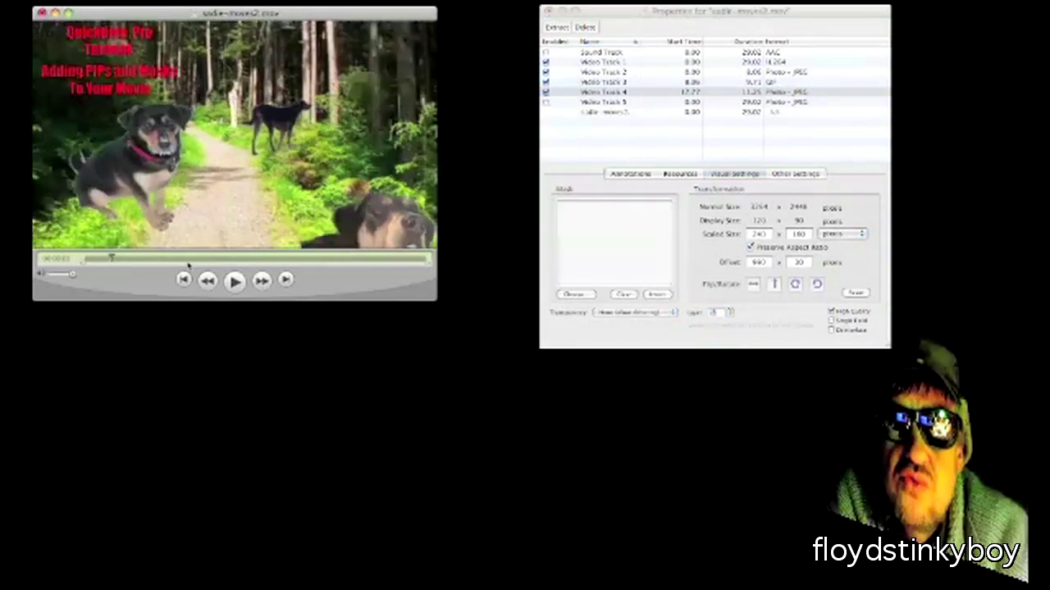
click(234, 281)
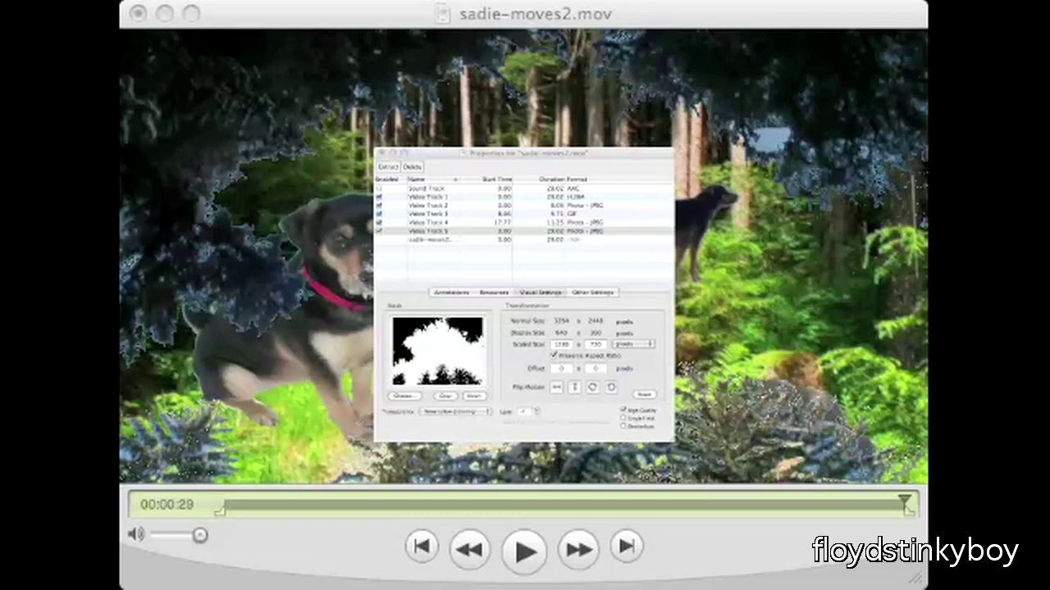
Close the Properties window with Cmd+W, leaving the tree-framed forest movie visible.
key(super+w)
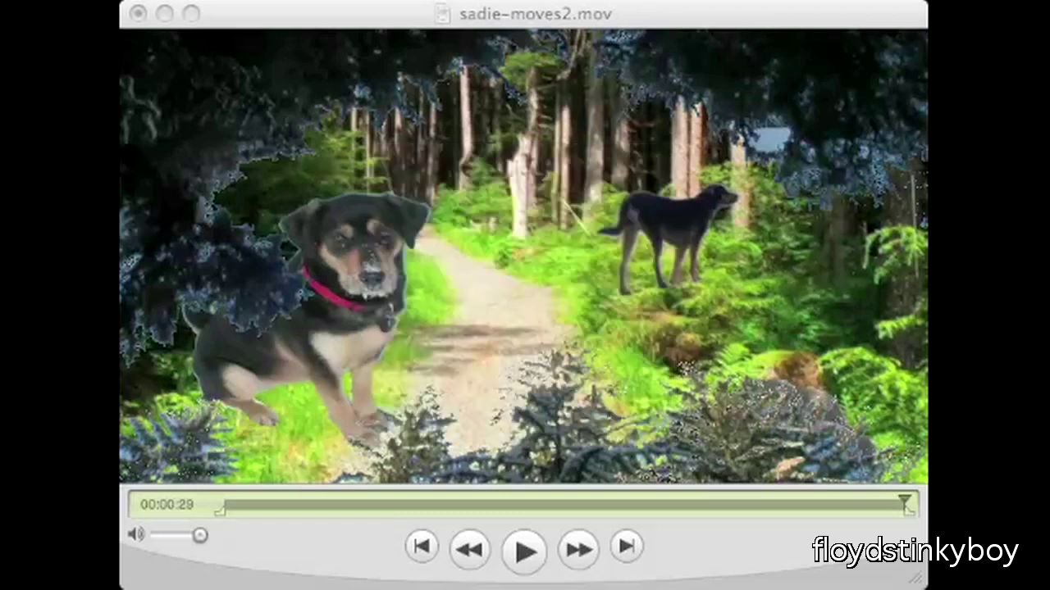